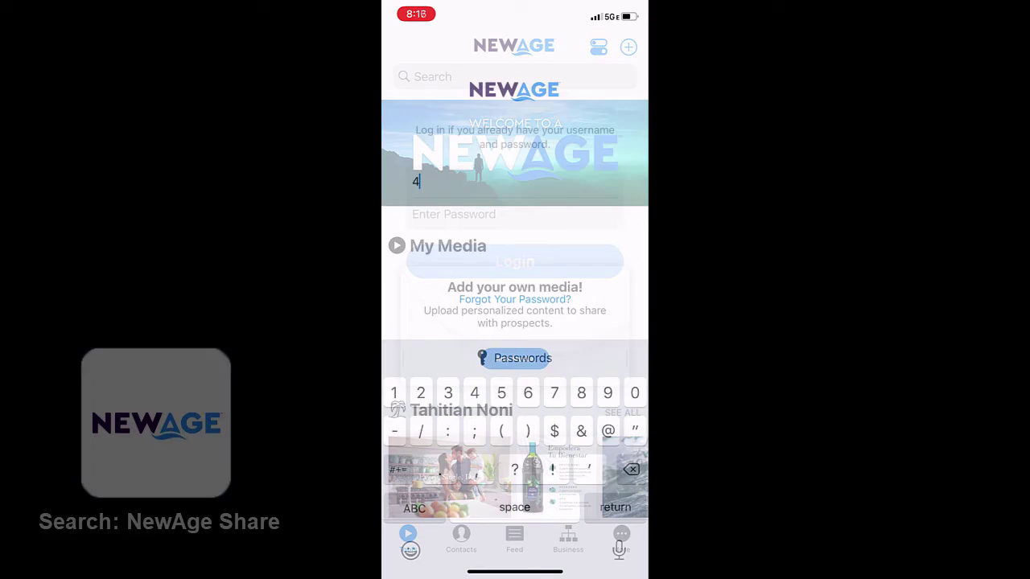
Finish signing in with the username and view the Contacts list
type("9267")
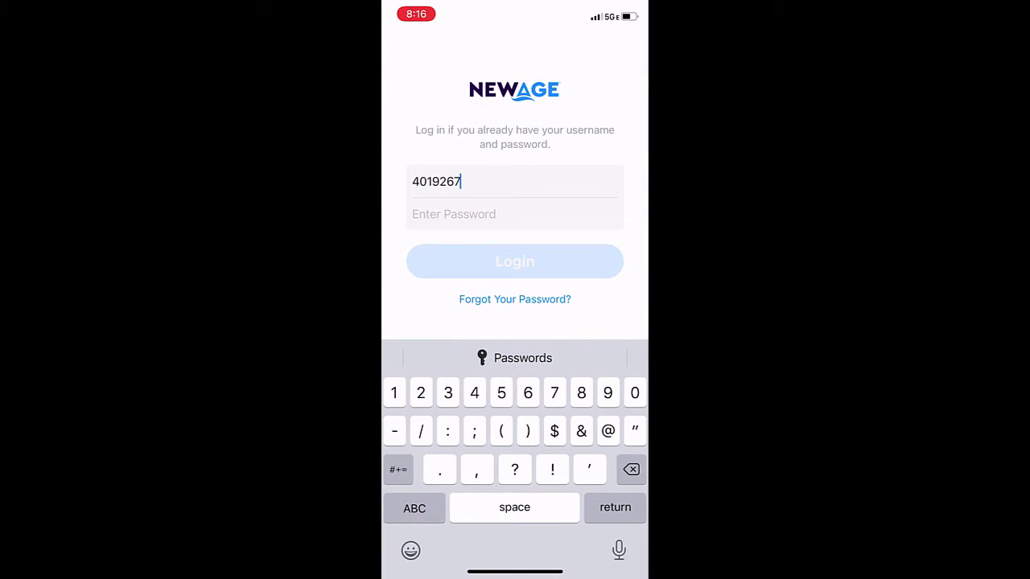
key("Return")
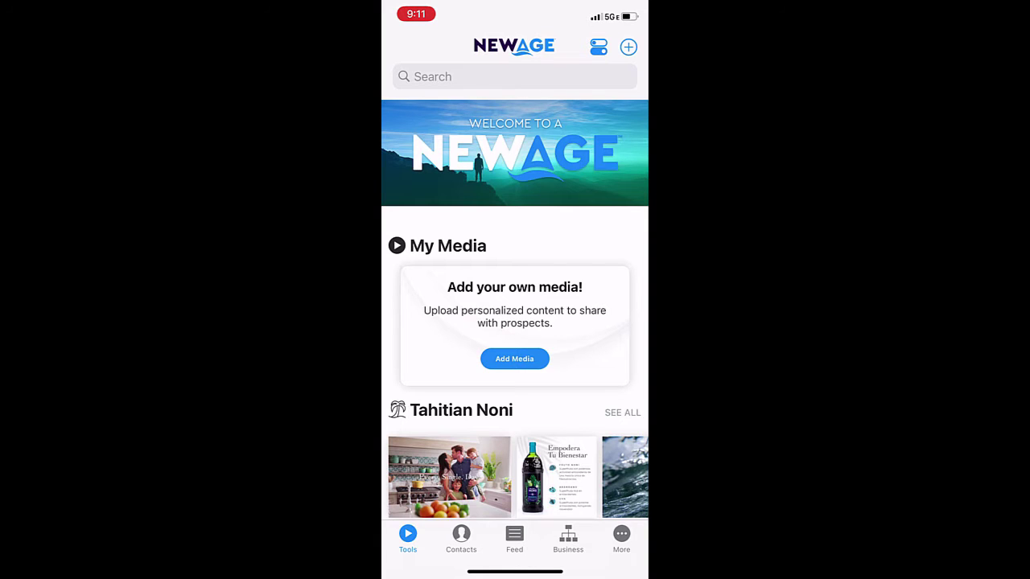
left_click(461, 540)
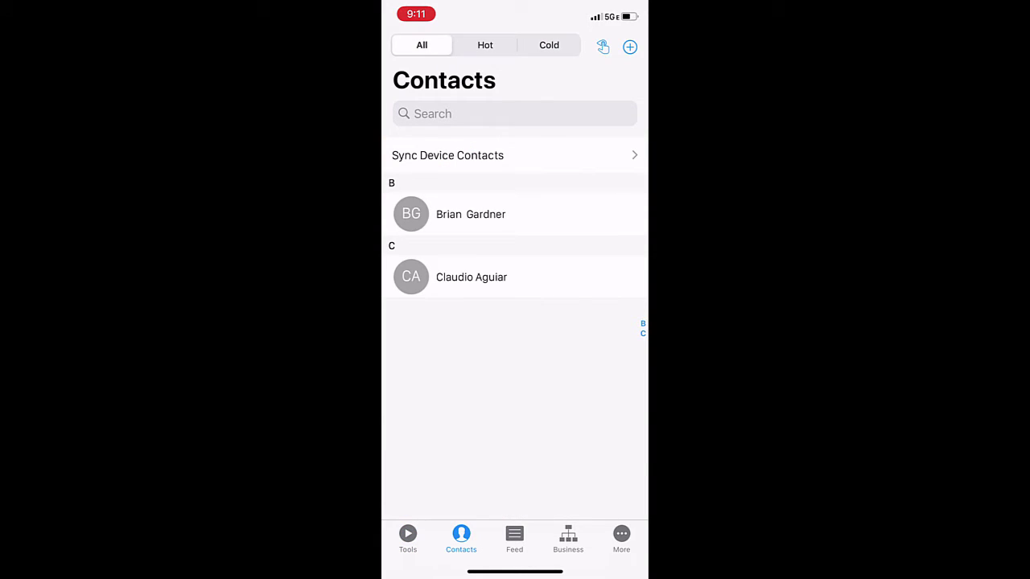
Browse the activity Feed and Business services, then bring up the More menu
left_click(514, 539)
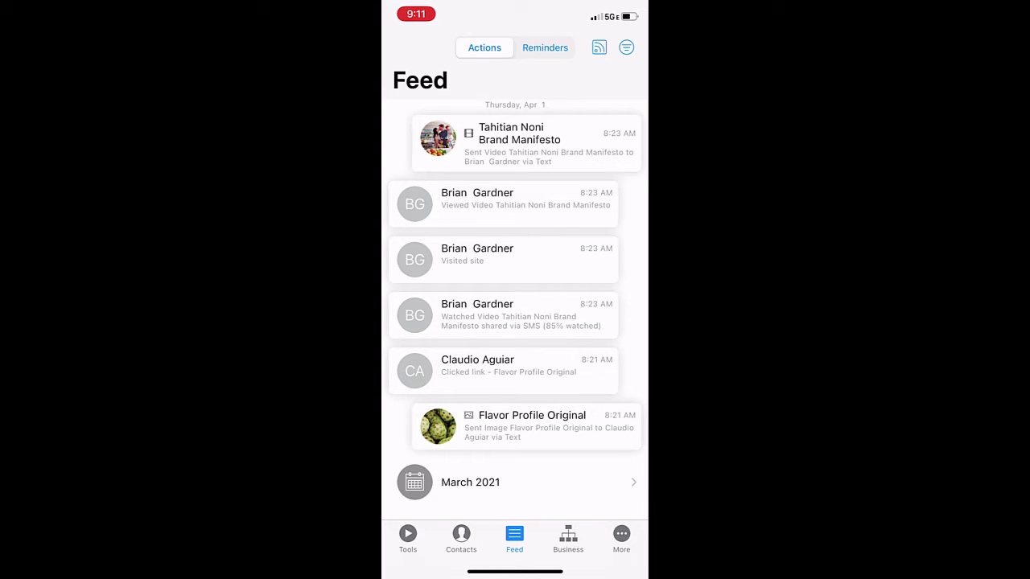
left_click(568, 540)
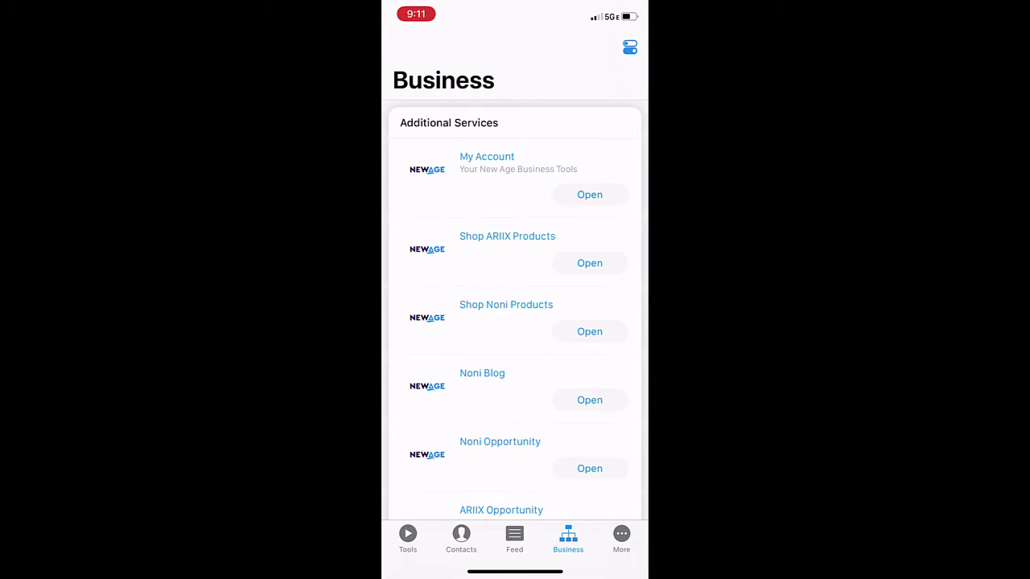
left_click(621, 539)
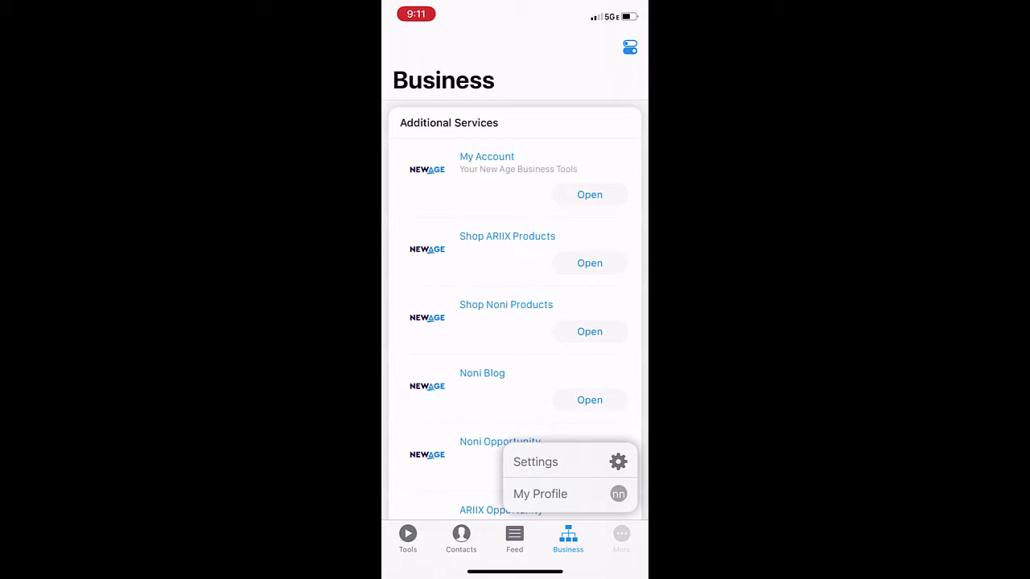
View My Profile from the More menu, then go back to the Tools home page
left_click(540, 494)
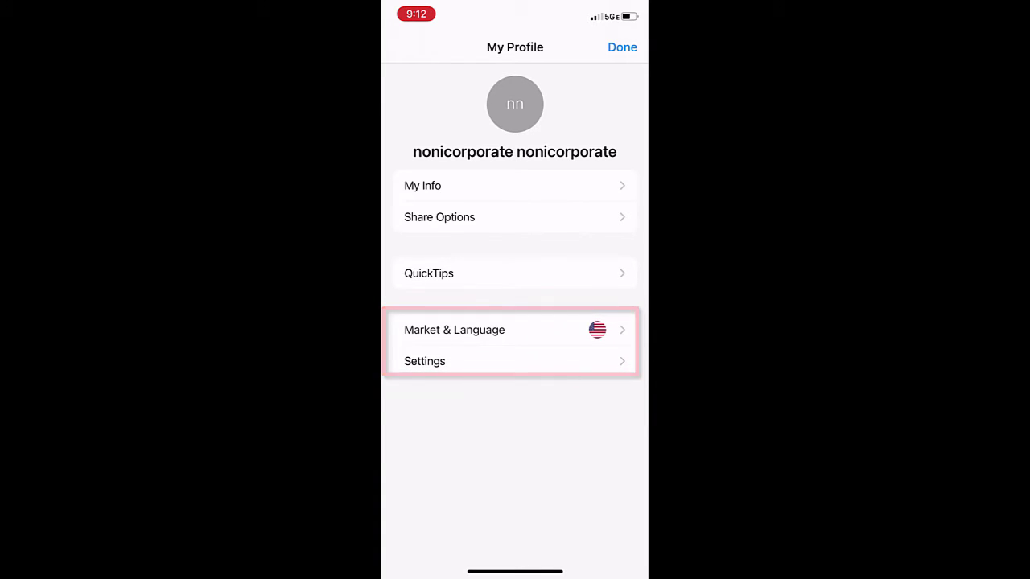
left_click(408, 539)
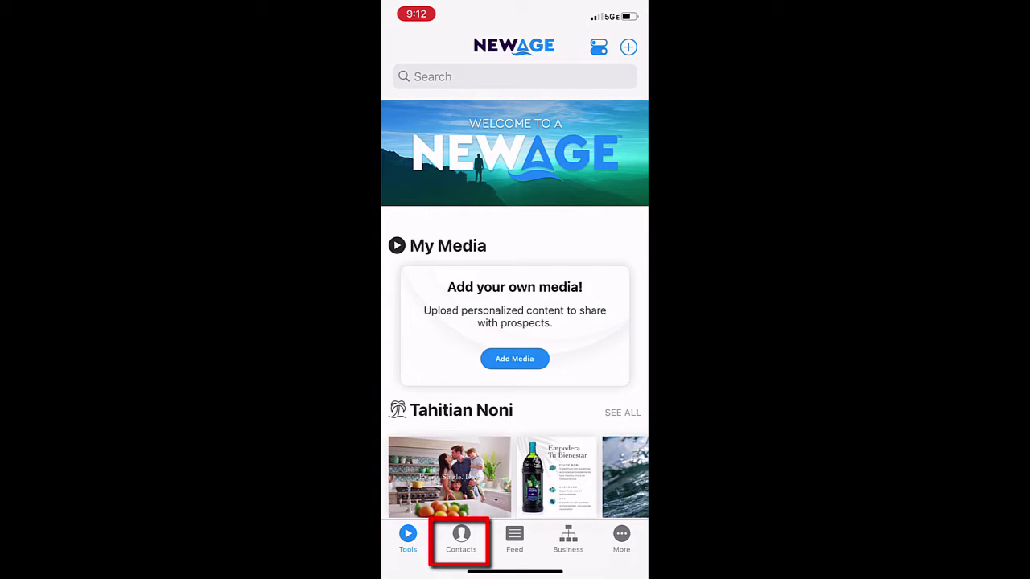
Sync the eighth phone contact into the app's Contacts list via Sync Device Contacts
left_click(461, 539)
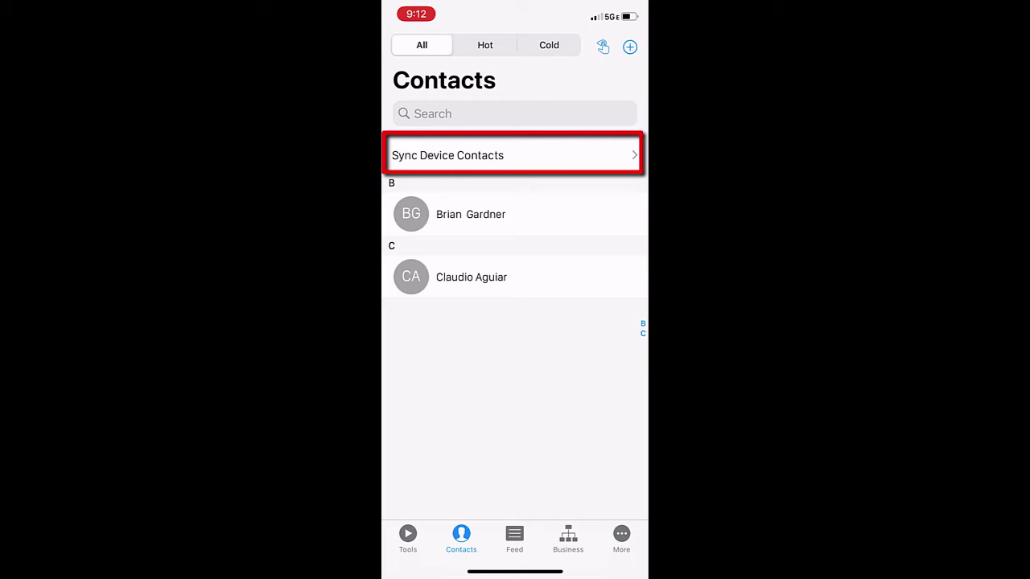
left_click(515, 155)
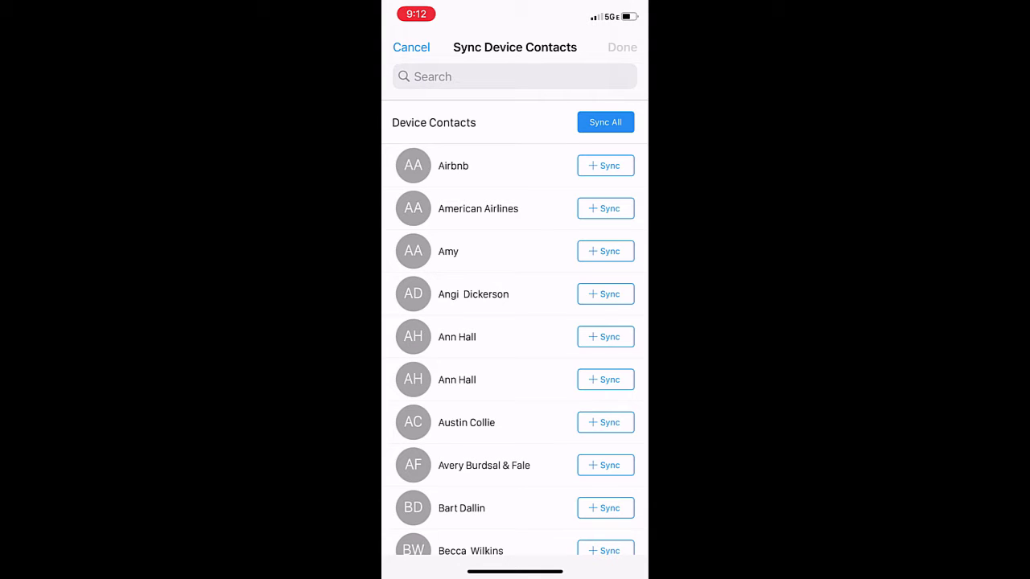
scroll(515, 330, "down", 10)
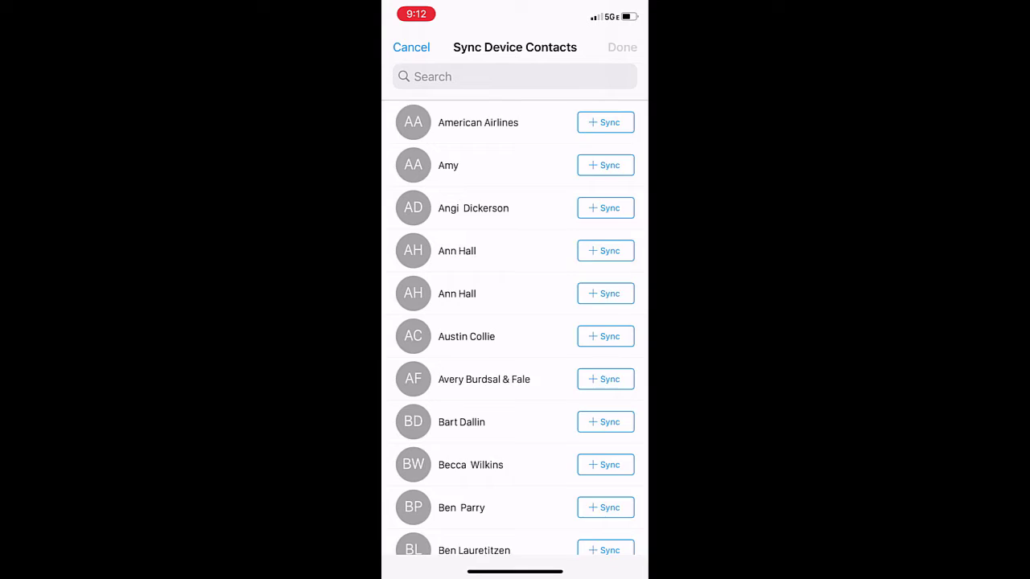
scroll(515, 330, "down", 4)
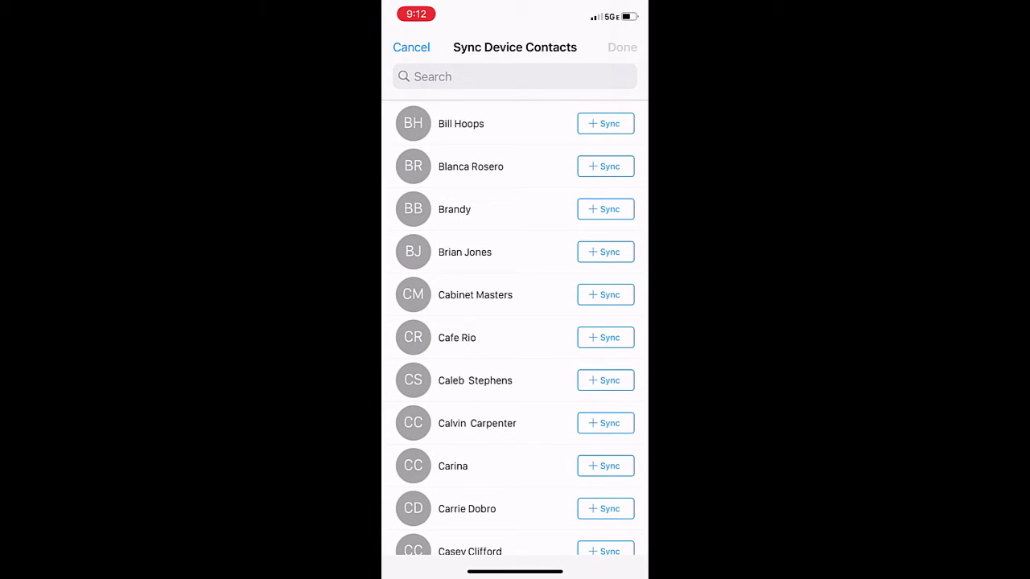
left_click(605, 424)
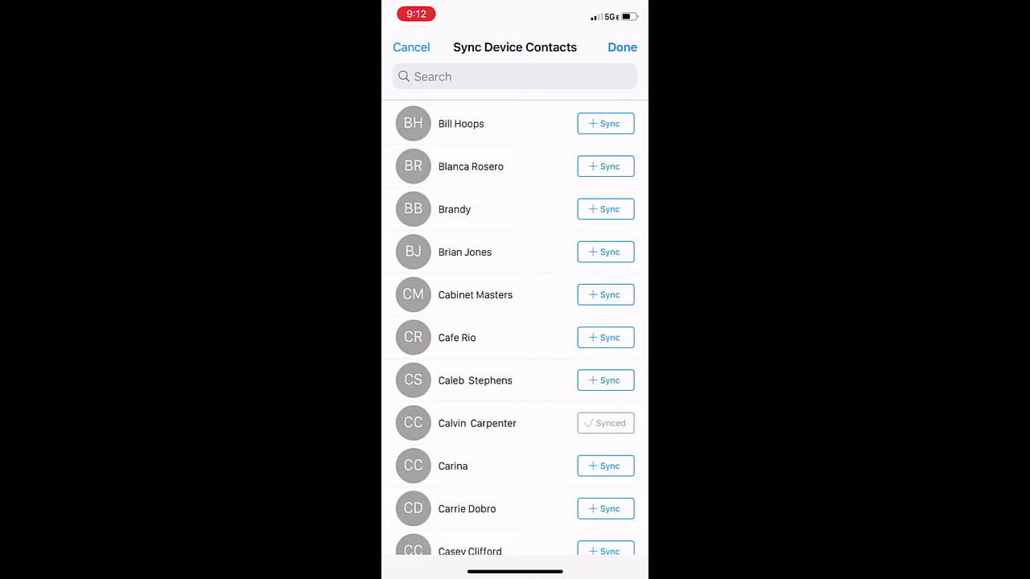
left_click(622, 46)
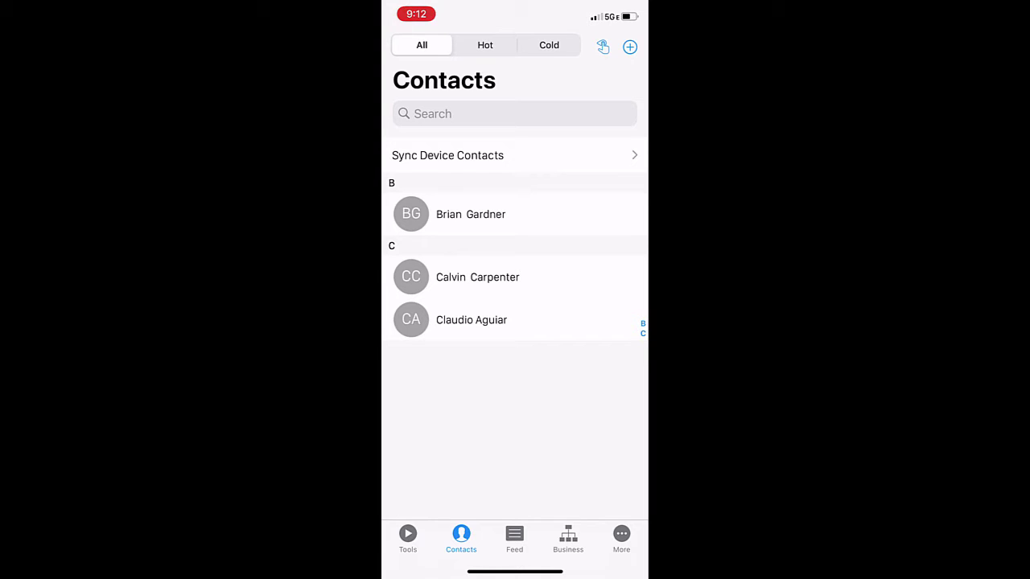
Tag the first and last contacts as hot and the middle contact as cold
left_click_drag(451, 214, 519, 214)
left_click(423, 213)
left_click_drag(451, 319, 491, 319)
left_click(396, 320)
left_click_drag(515, 276, 466, 277)
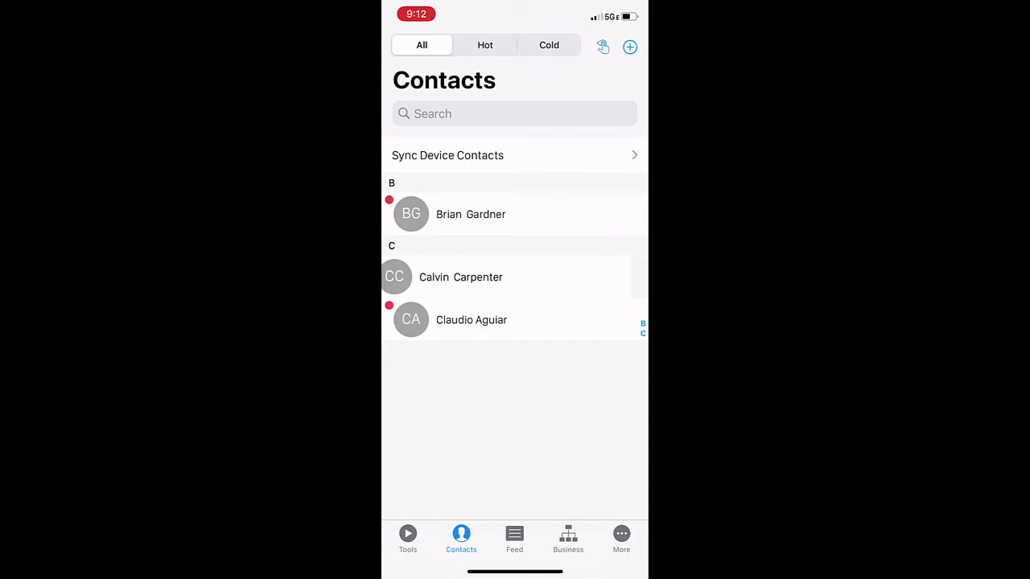
left_click(640, 277)
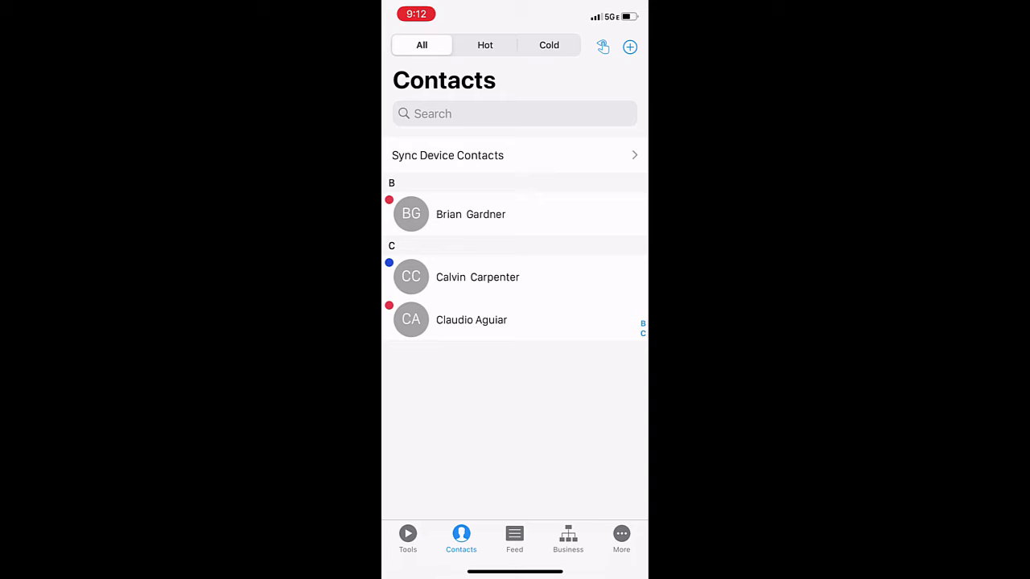
Check the Hot and Cold filtered contact lists, then return to the Tools home page
left_click(484, 45)
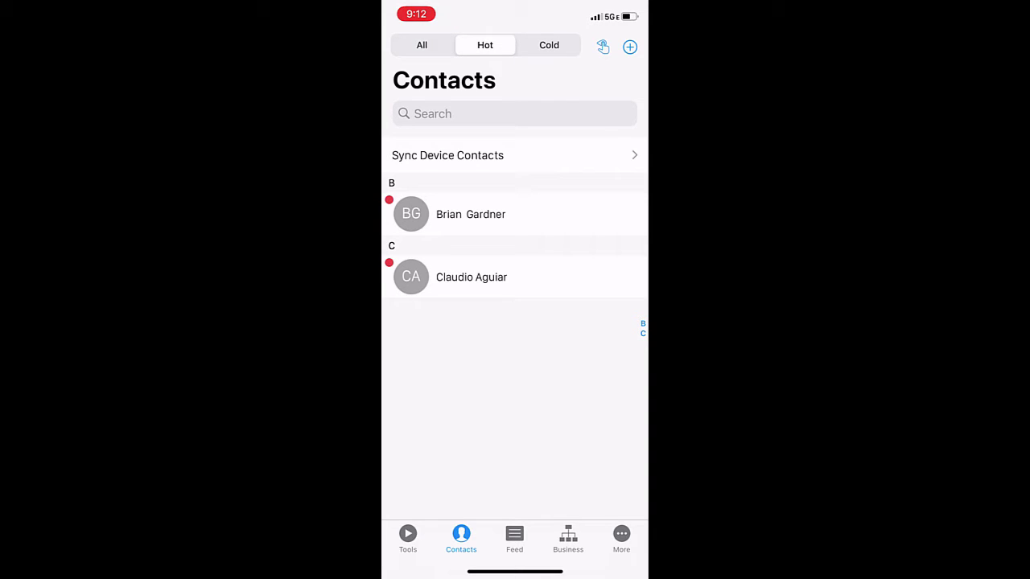
left_click(549, 45)
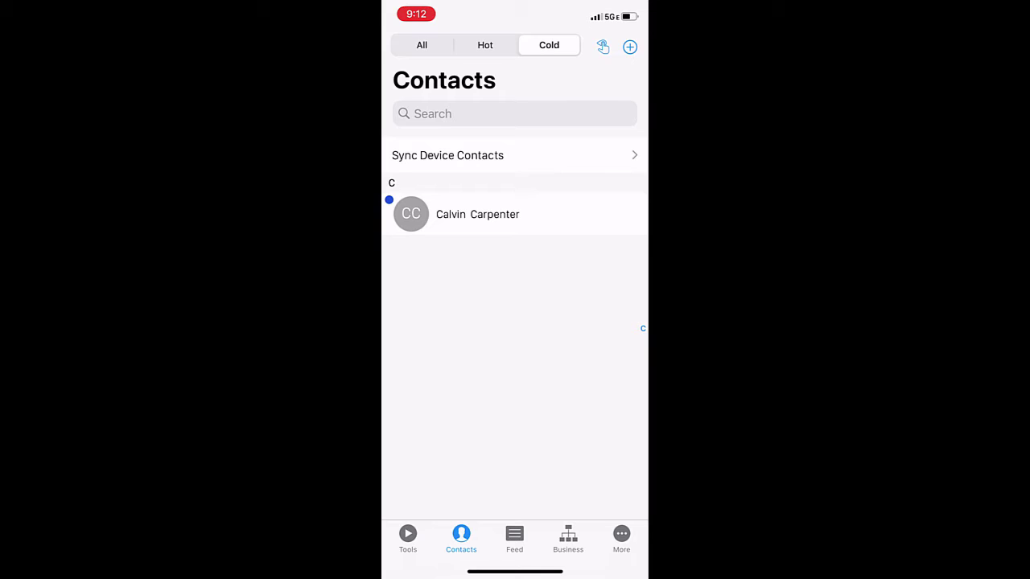
left_click(408, 537)
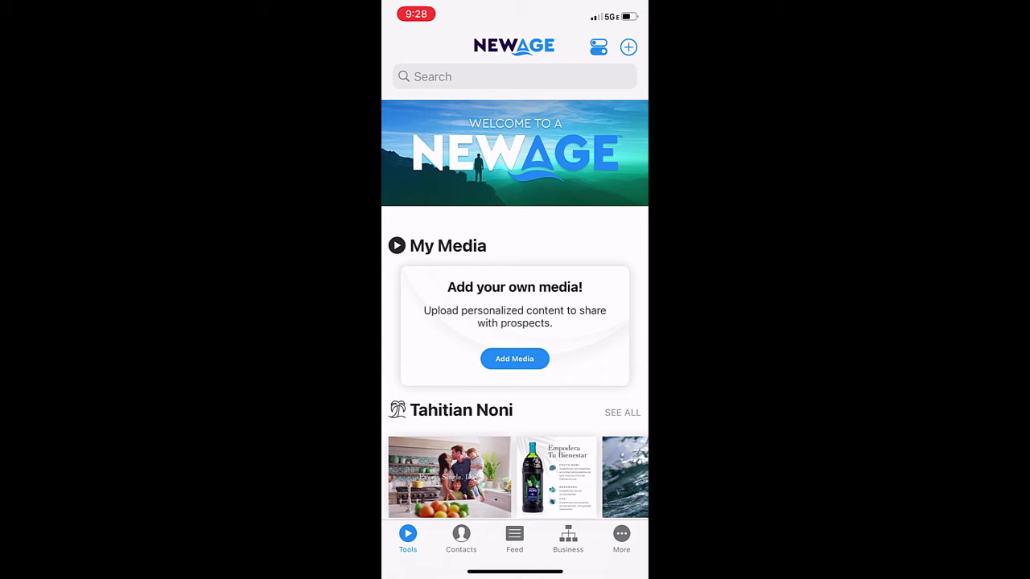
Scroll the home page and open the full Tahitian Noni collection with SEE ALL
scroll(515, 309, "down", 5)
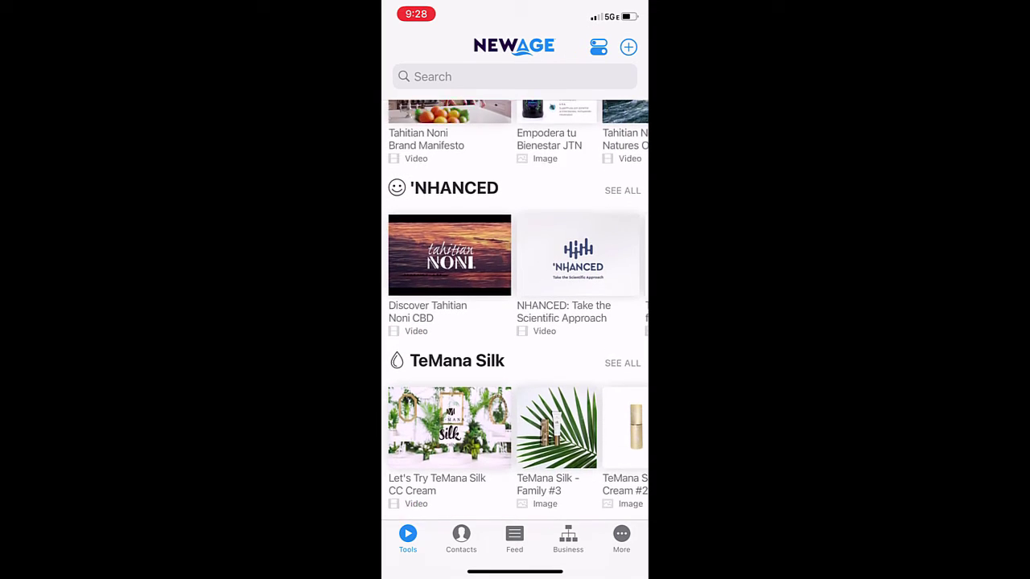
scroll(515, 310, "down", 2)
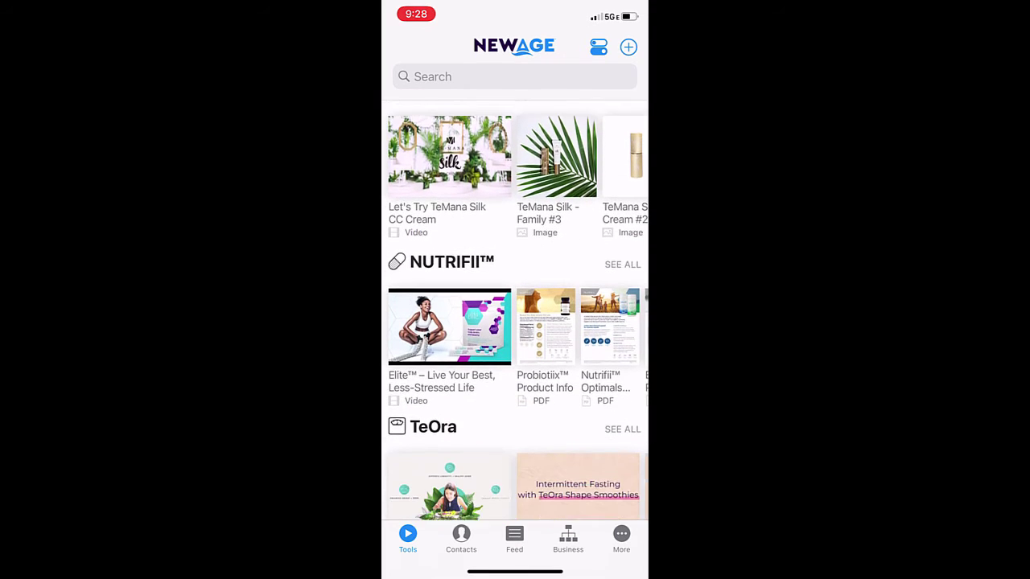
scroll(515, 310, "down", 2)
scroll(515, 310, "down", 2)
scroll(515, 309, "up", 10)
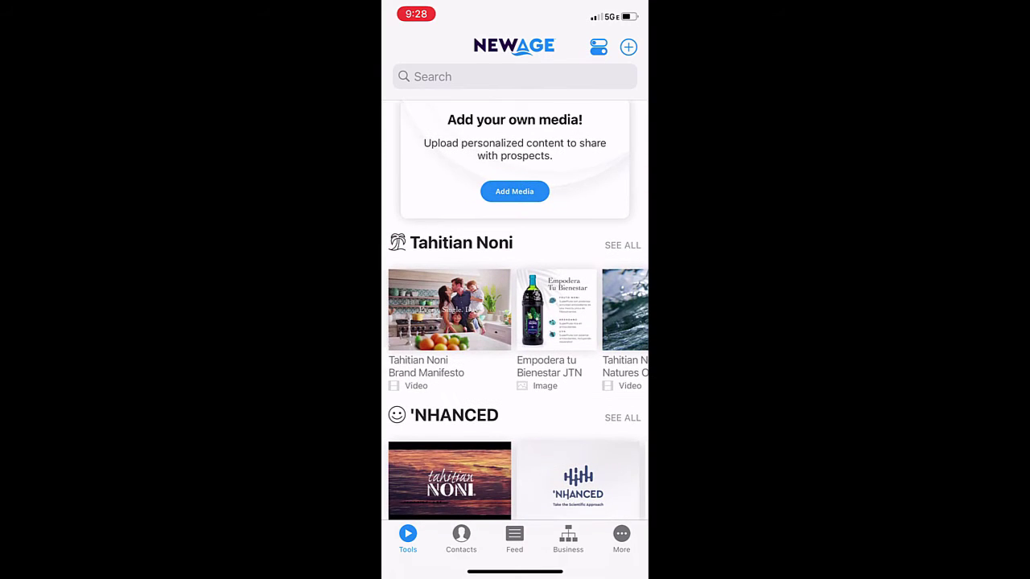
left_click(622, 245)
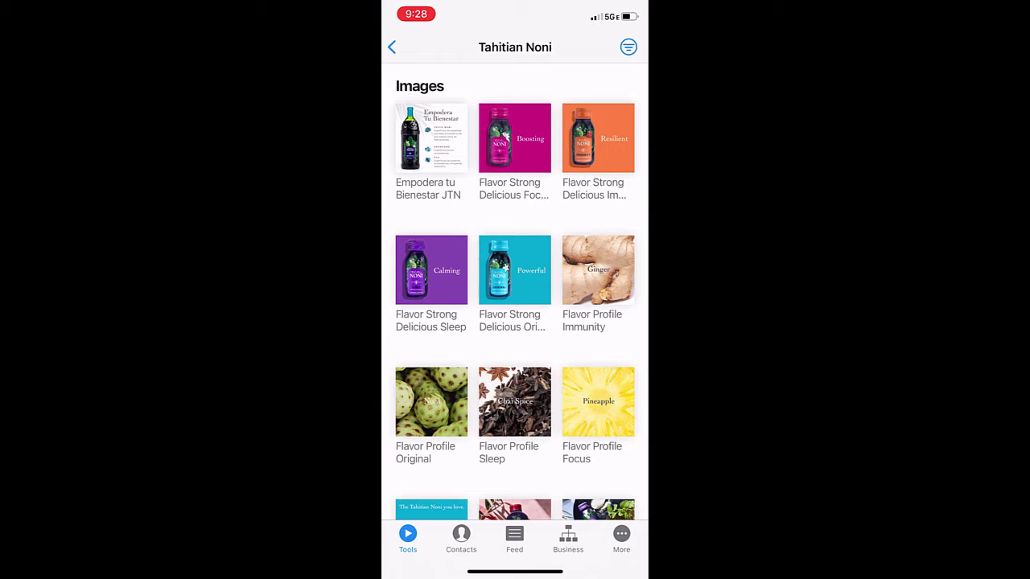
Open the Flavor Profile Original image from the Images grid
scroll(515, 310, "down", 5)
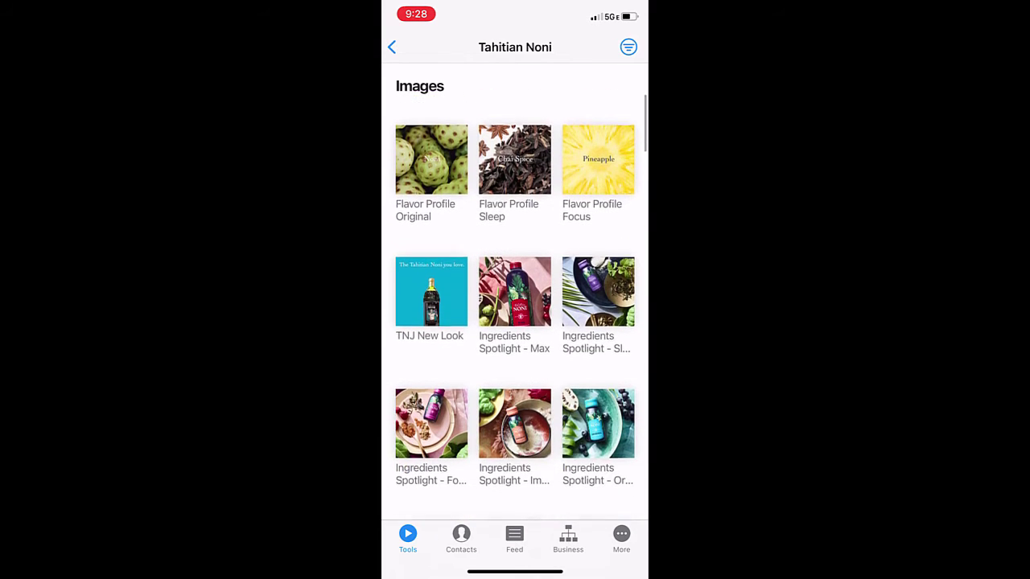
scroll(515, 308, "down", 7)
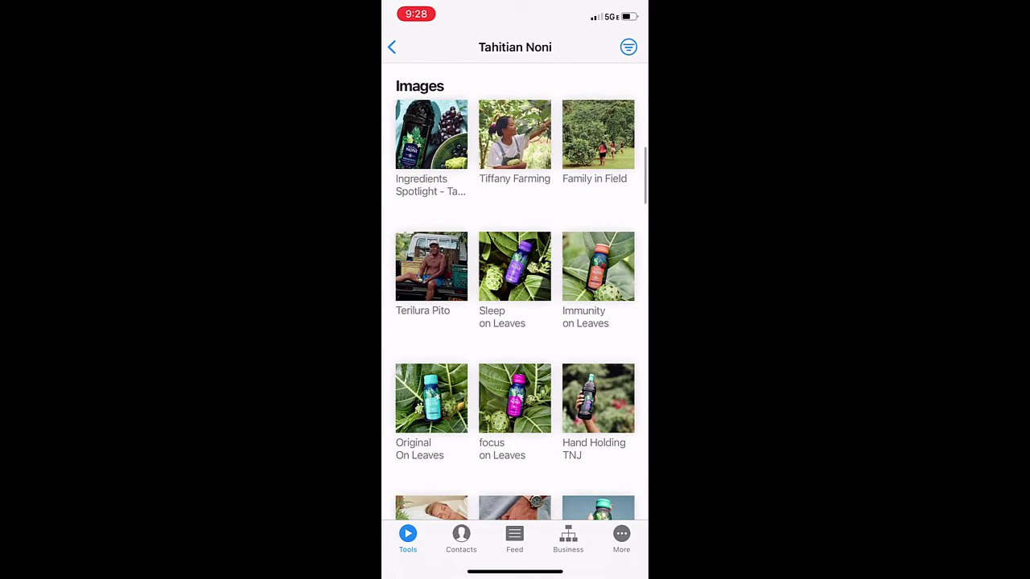
scroll(515, 308, "up", 9)
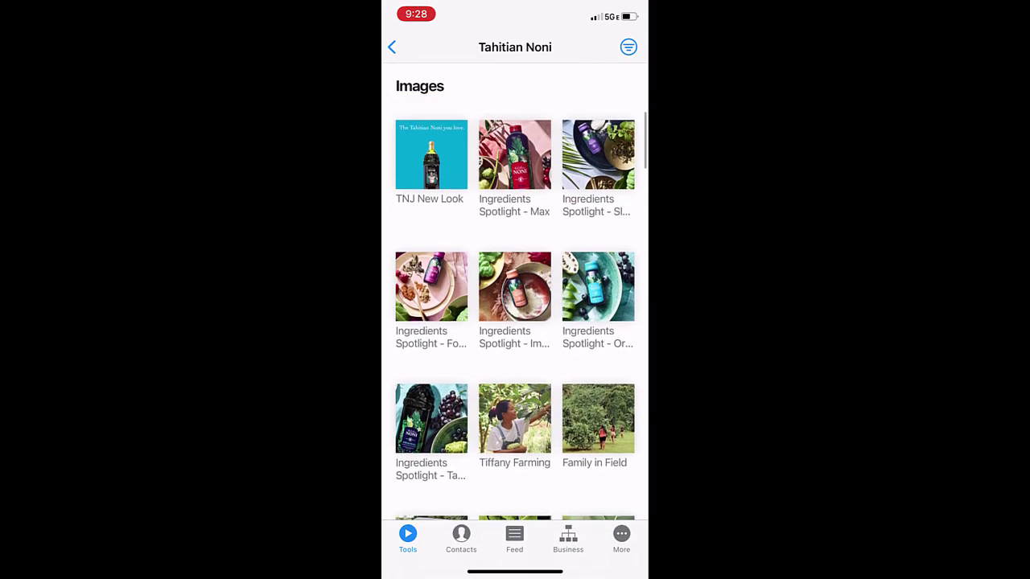
scroll(515, 309, "up", 2)
left_click(430, 181)
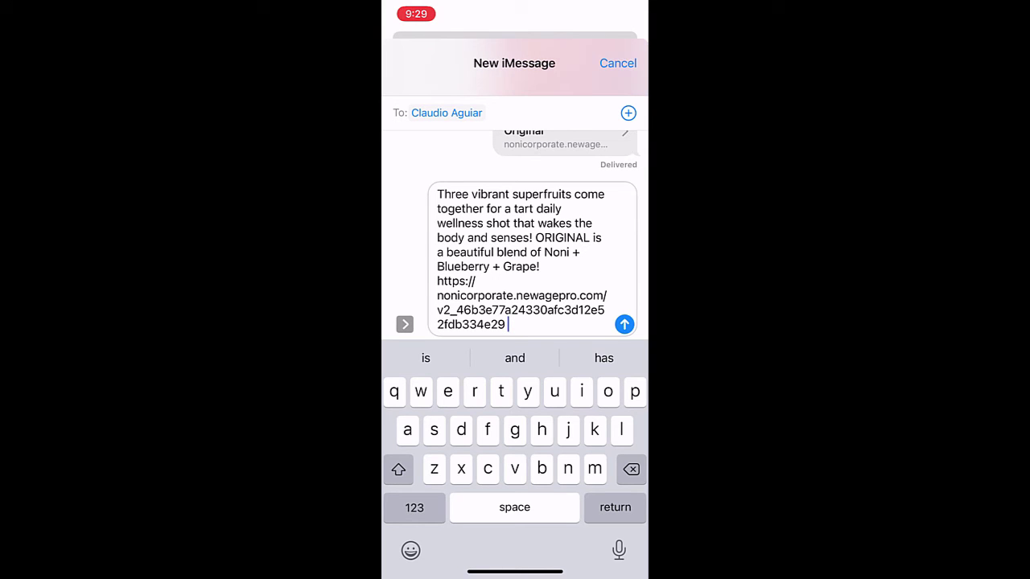
Cancel the iMessage and compose a Social post: example message plus 'I love Noni. I have been using it for years'
left_click(625, 324)
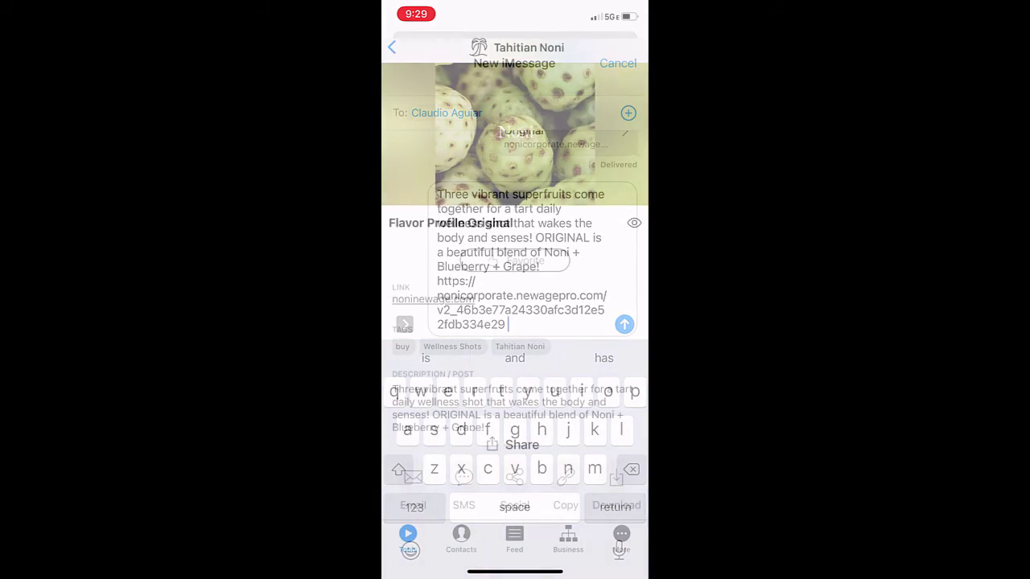
left_click(514, 483)
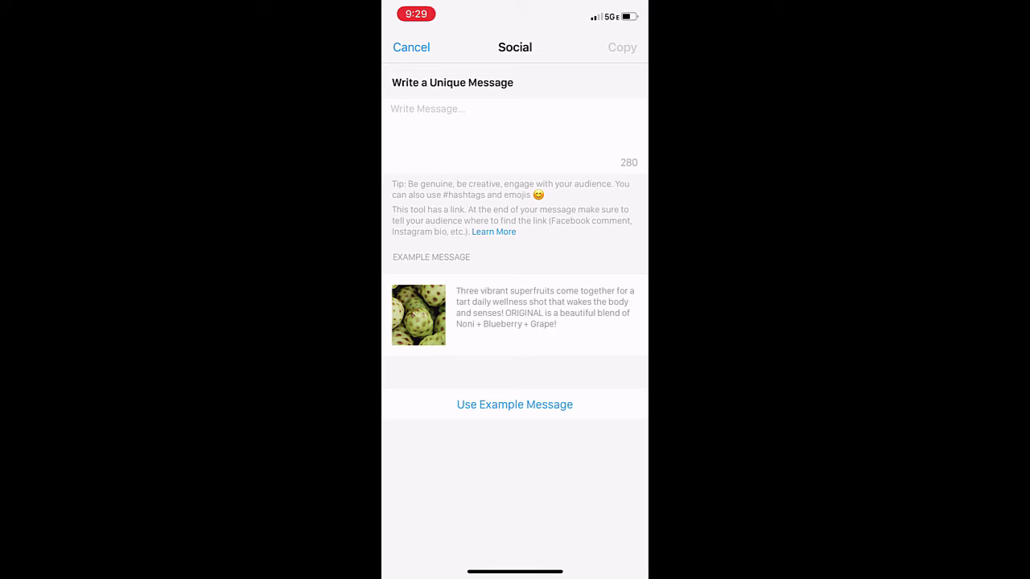
left_click(514, 405)
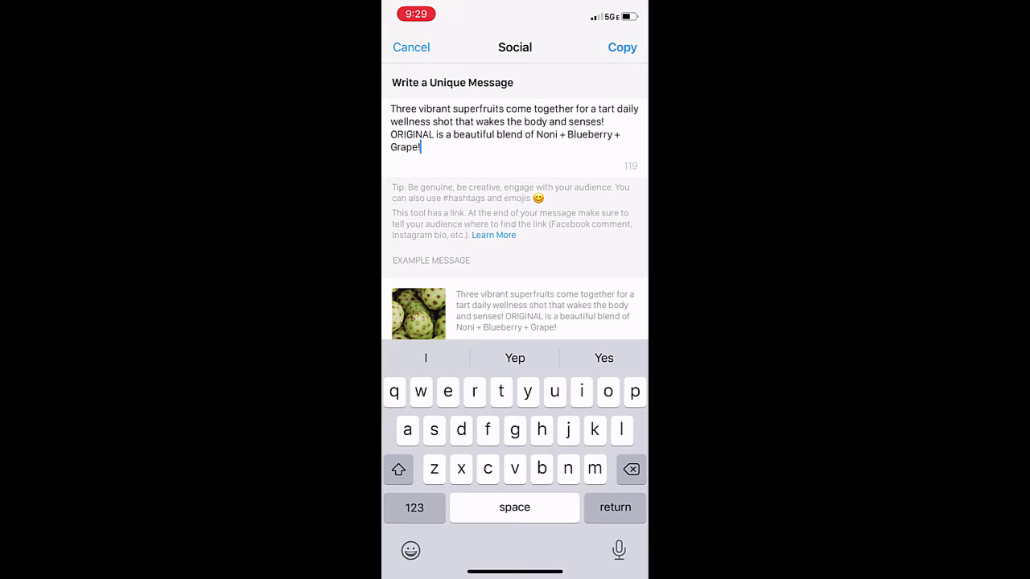
type("I ")
type("love ")
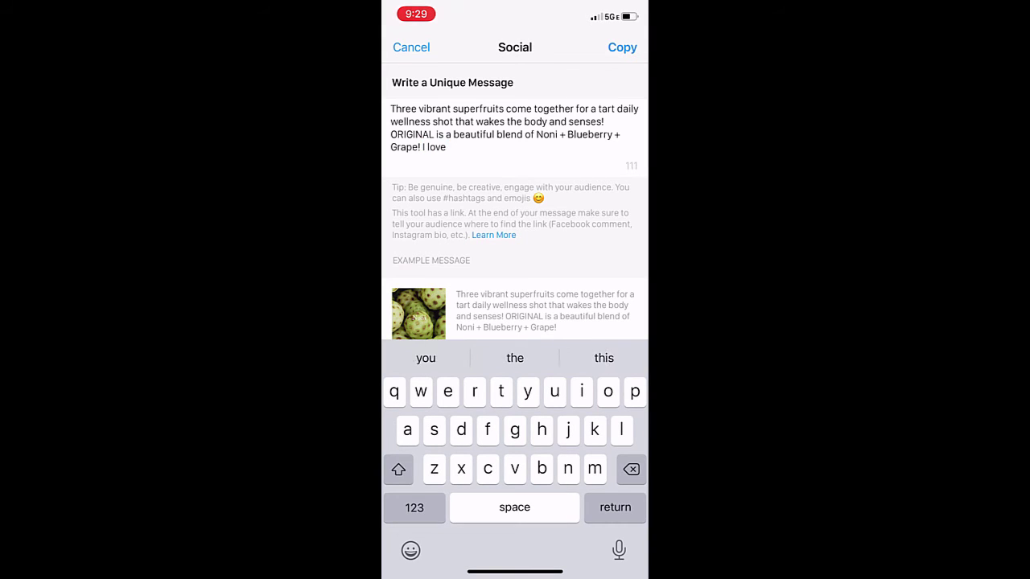
type("Noni")
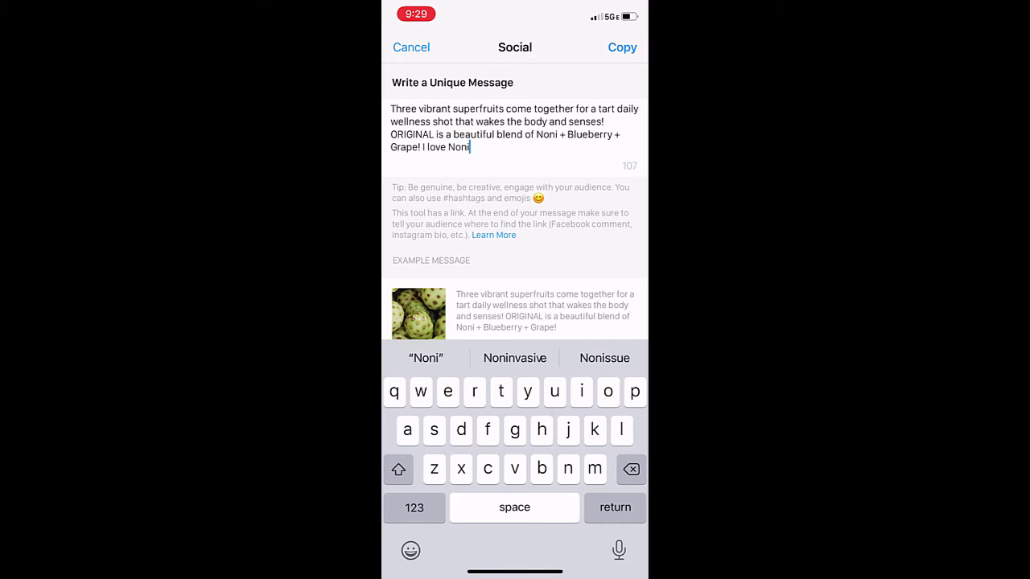
type(". I have be")
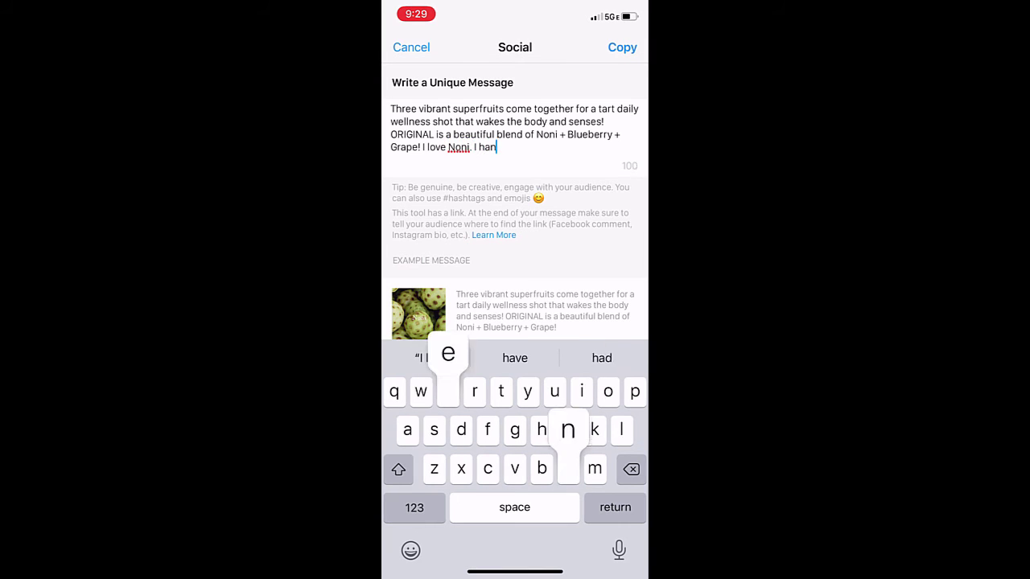
type("en using i")
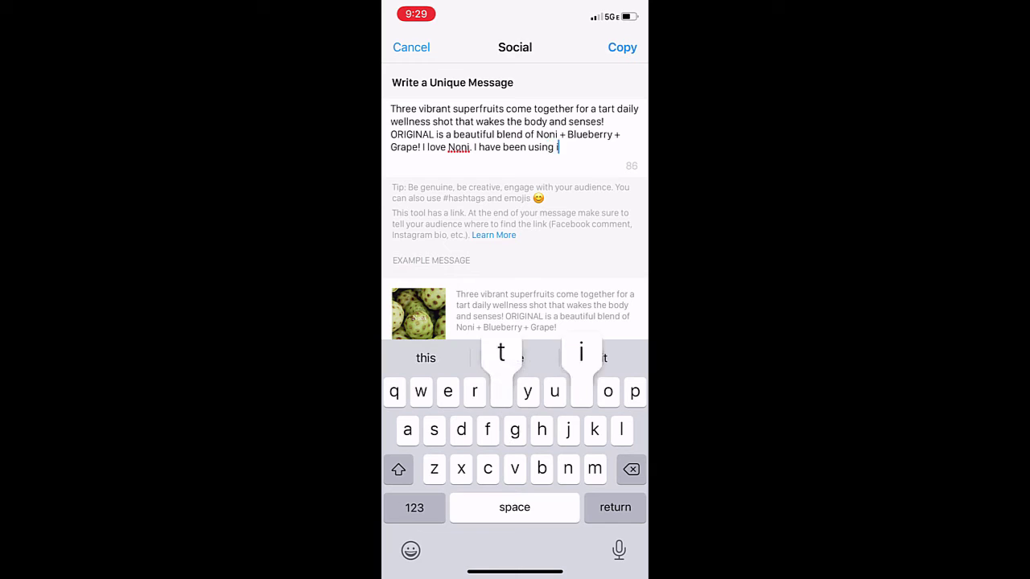
type("t for years")
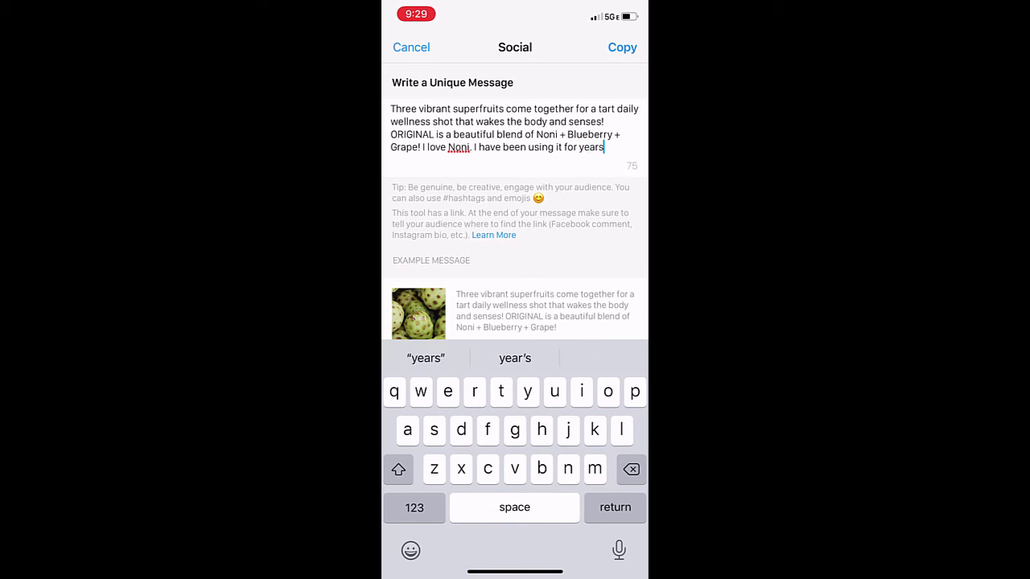
Copy the message and post the Noni image to the Facebook News Feed with it pasted as caption
left_click(622, 46)
scroll(515, 451, "right", 3)
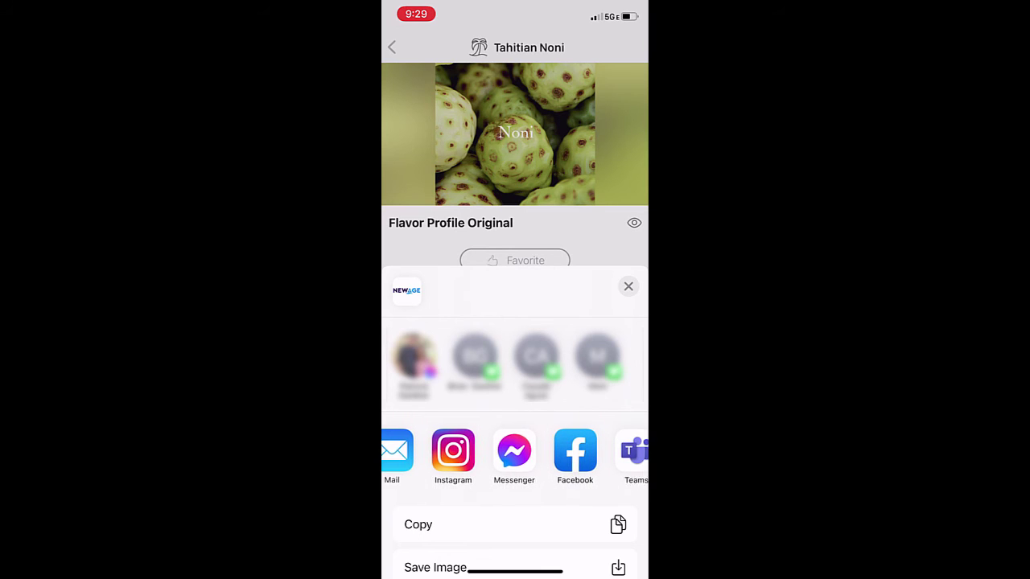
left_click(554, 450)
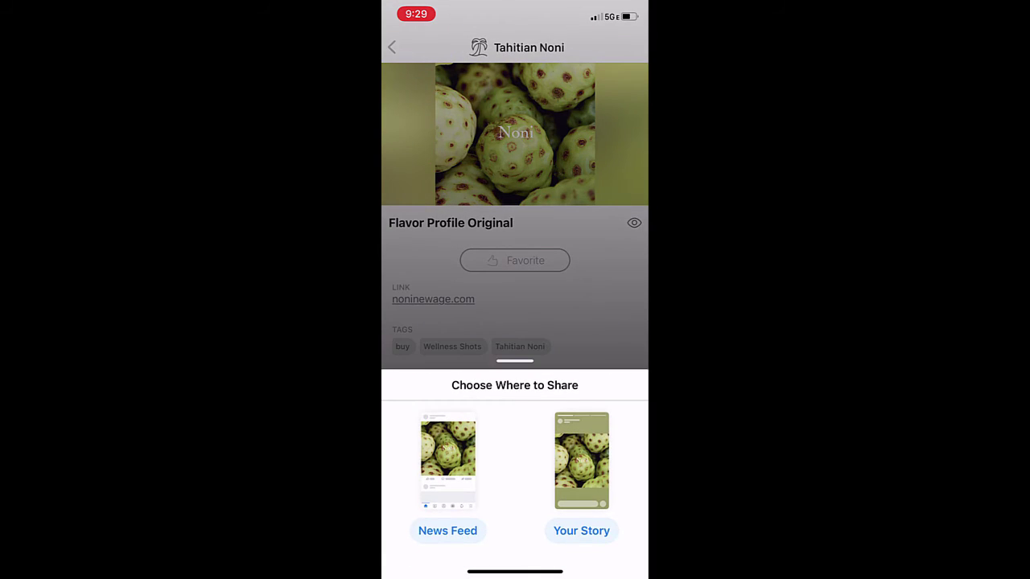
left_click(448, 530)
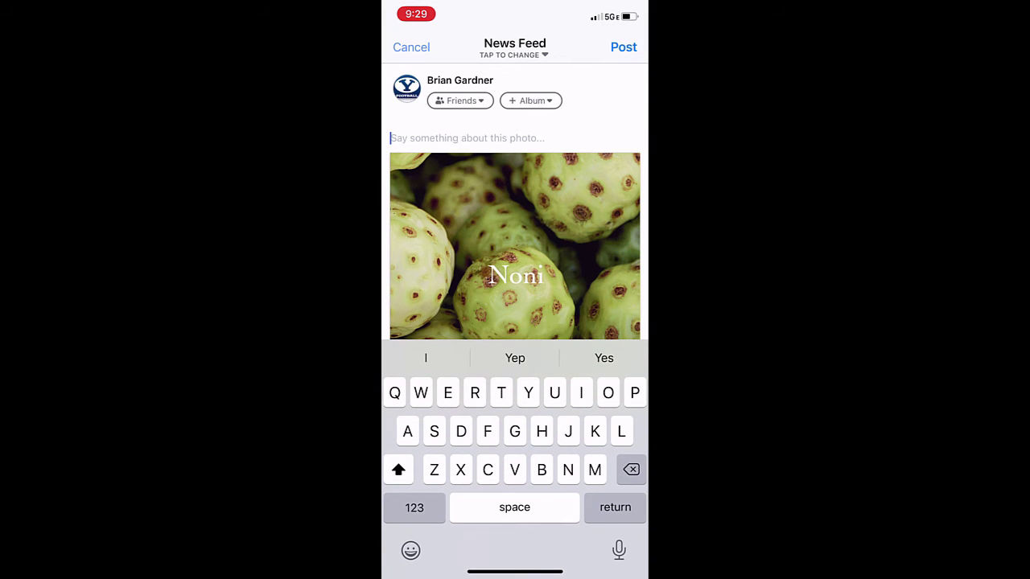
left_click(392, 139)
left_click(413, 108)
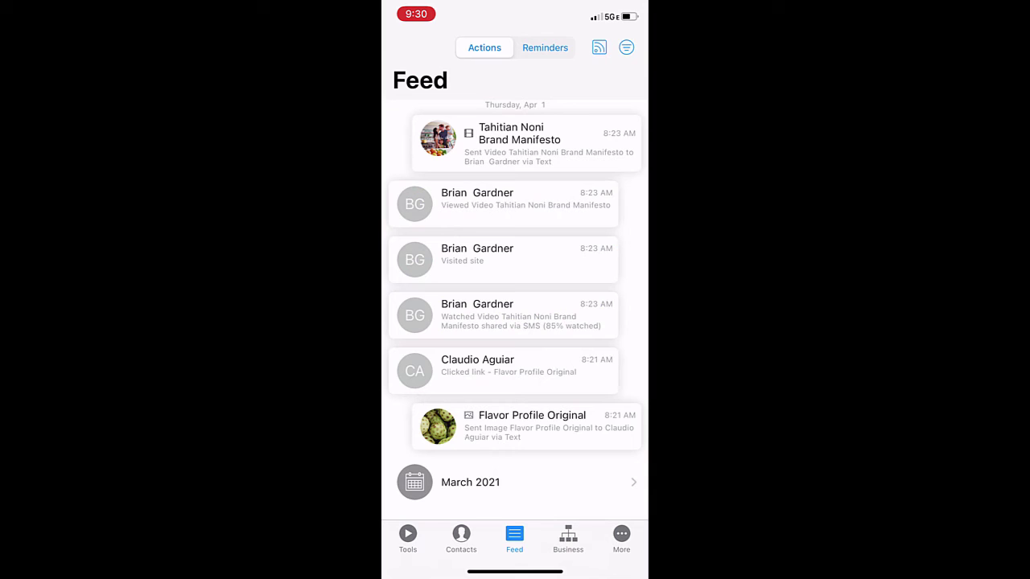
Set reminders on the Clicked link and Visited site entries in the Feed's Actions list
scroll(515, 309, "down", 1)
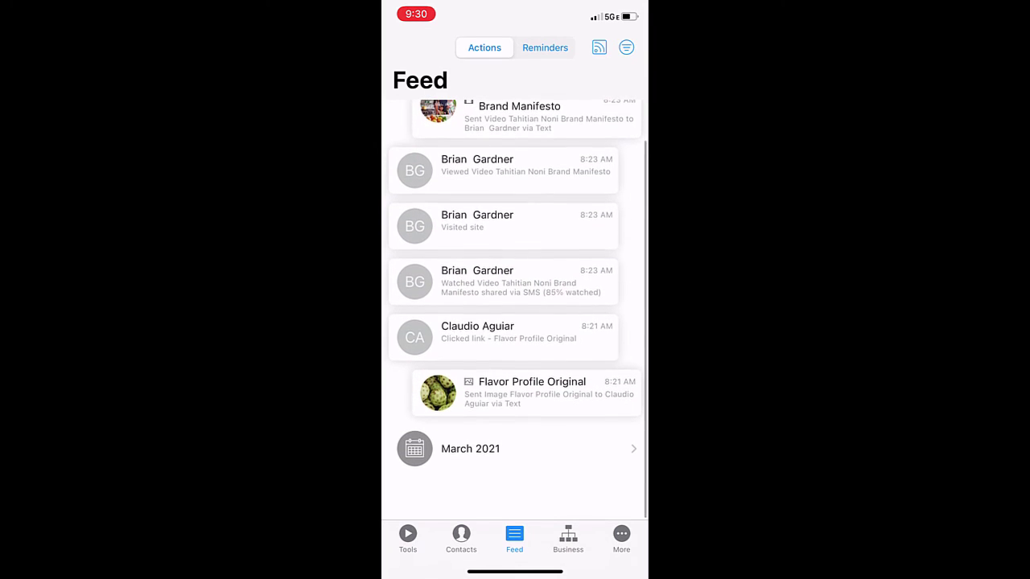
scroll(515, 293, "up", 1)
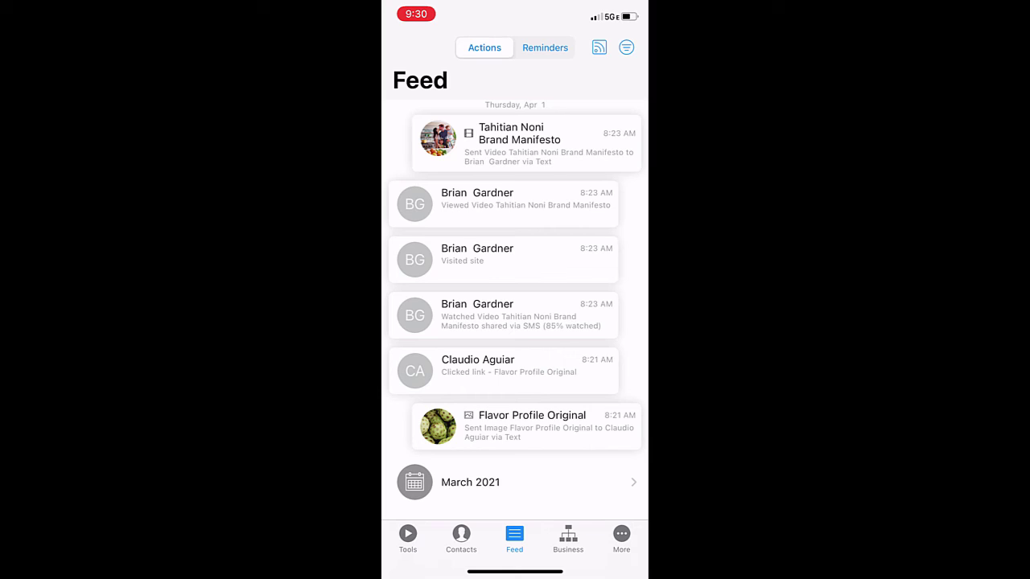
left_click_drag(483, 371, 555, 371)
left_click_drag(482, 259, 572, 259)
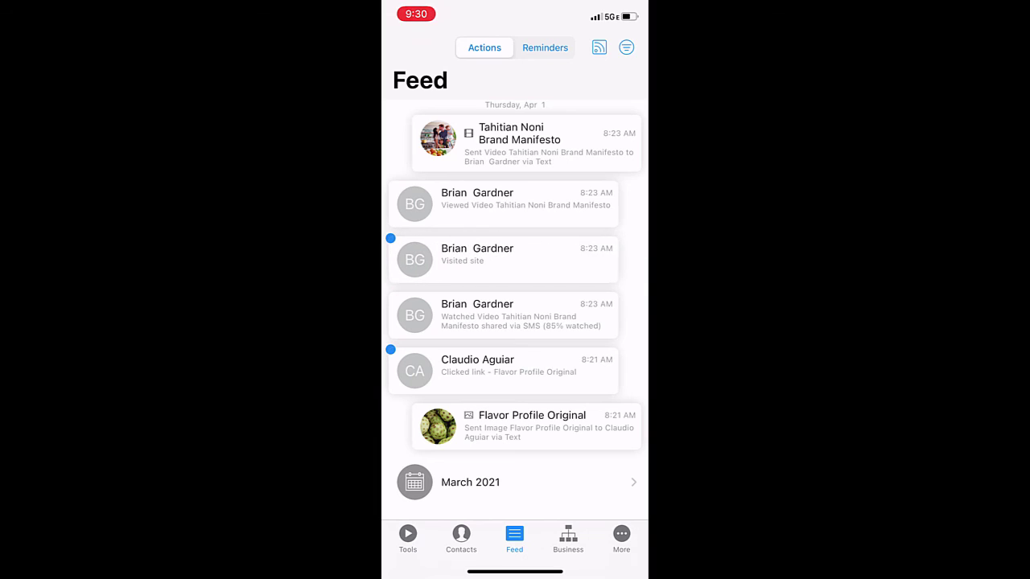